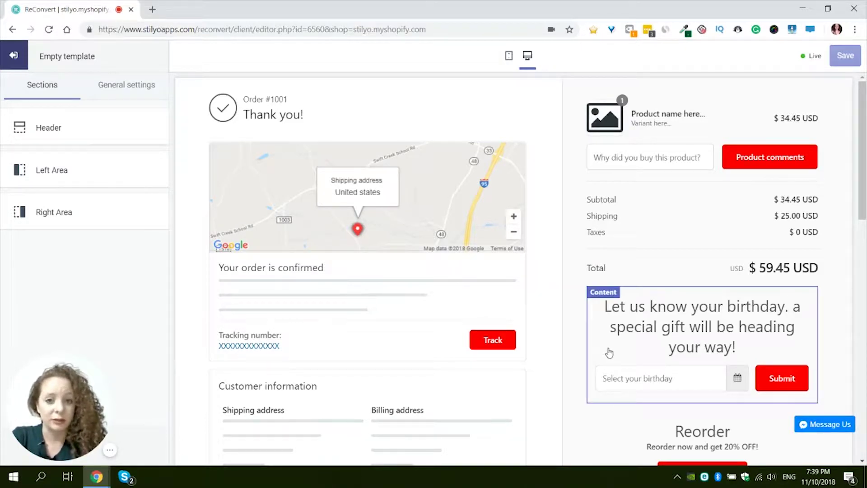
Open the birthday collector widget and examine its text, date format, placeholder, button and thank-you message settings
click(609, 353)
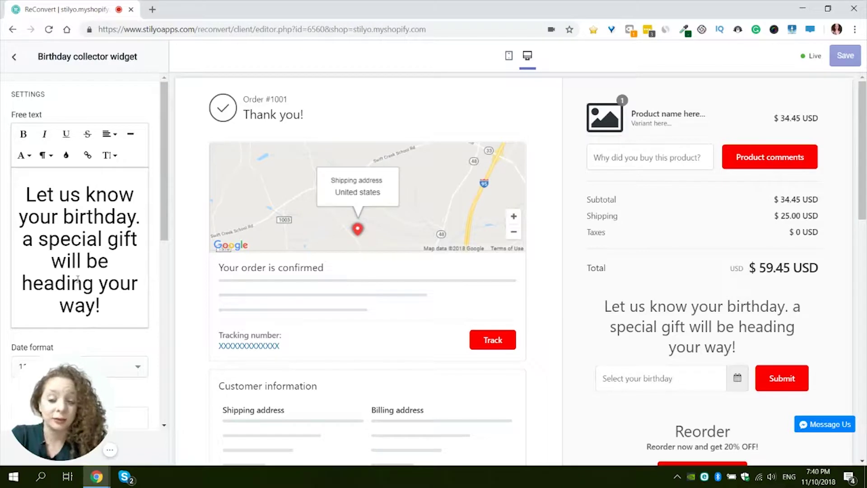
scroll(82, 258, down, 4)
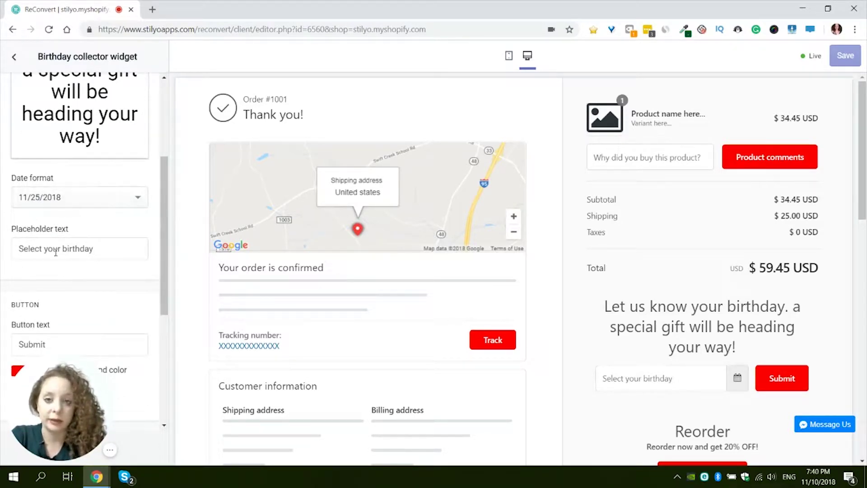
scroll(56, 251, down, 3)
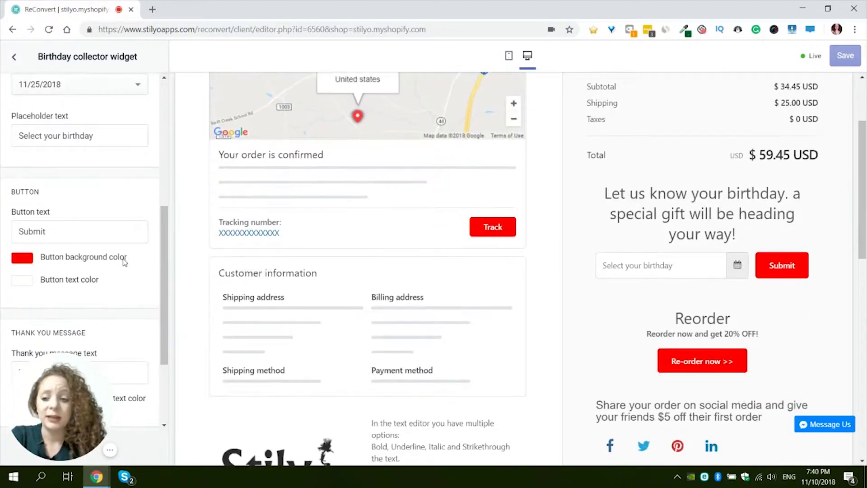
scroll(122, 260, down, 3)
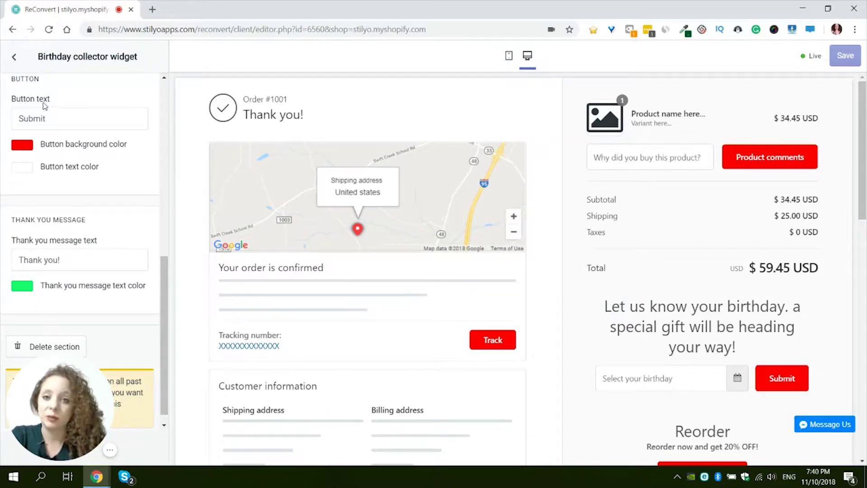
Leave the template editor and open ReConvert's general settings
click(14, 56)
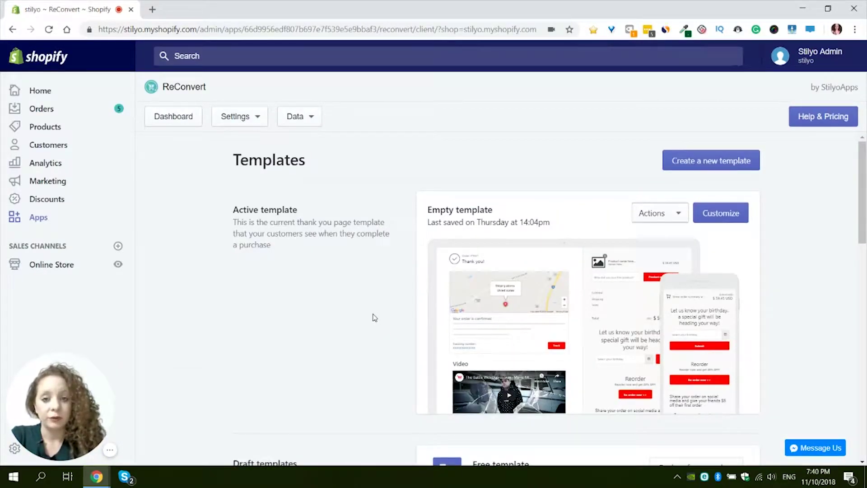
click(258, 116)
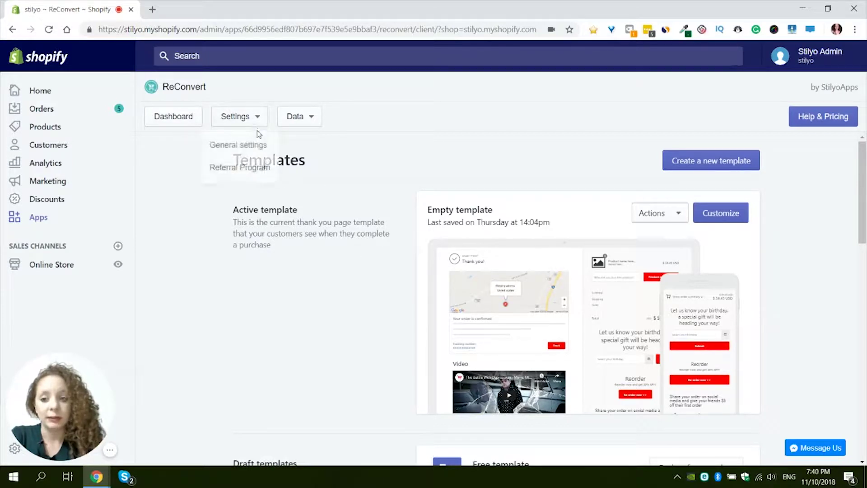
click(242, 146)
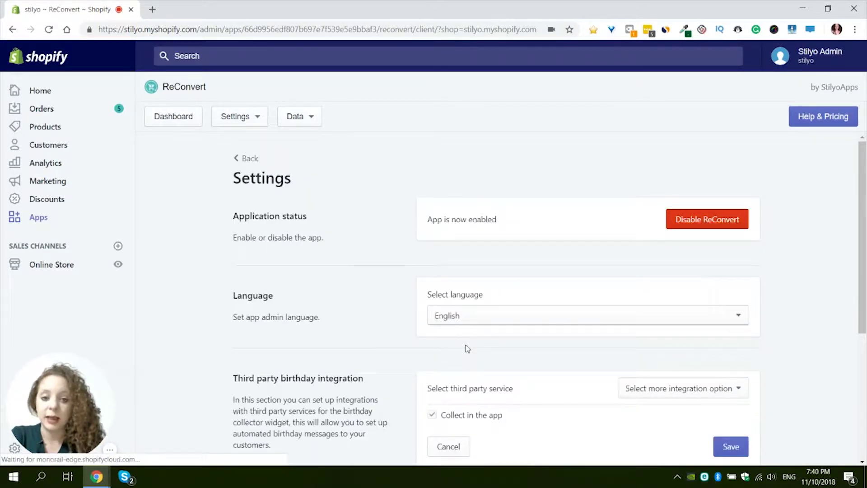
Choose SMSbump as the service for the third party birthday integration
scroll(496, 302, down, 2)
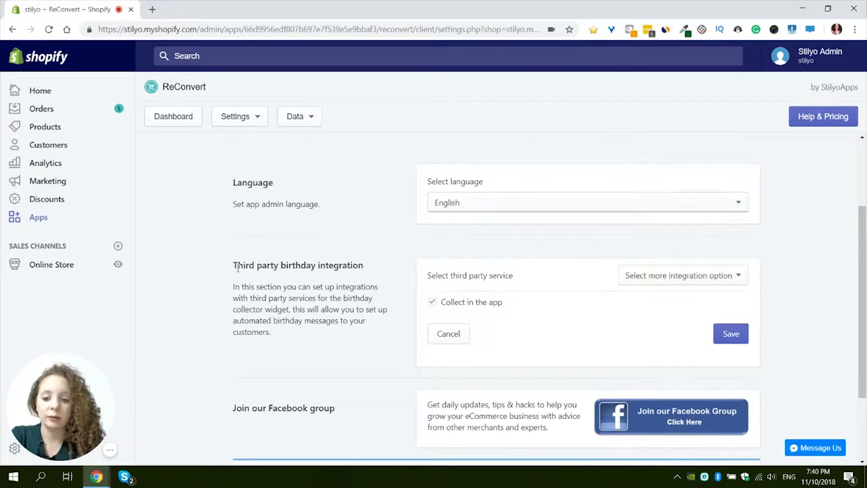
drag(238, 267, 301, 266)
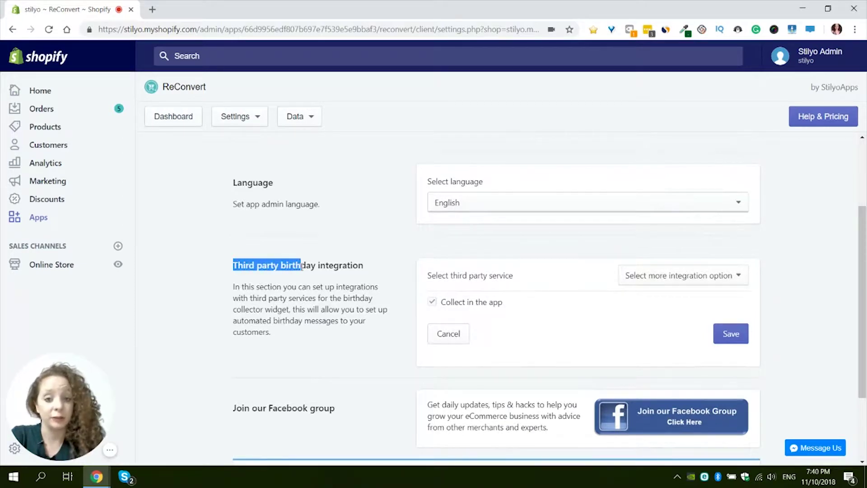
scroll(496, 234, down, 1)
click(676, 197)
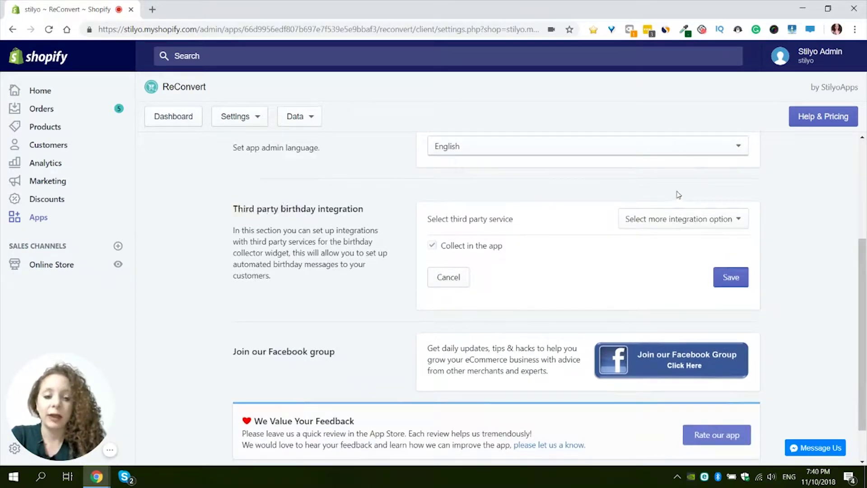
click(672, 219)
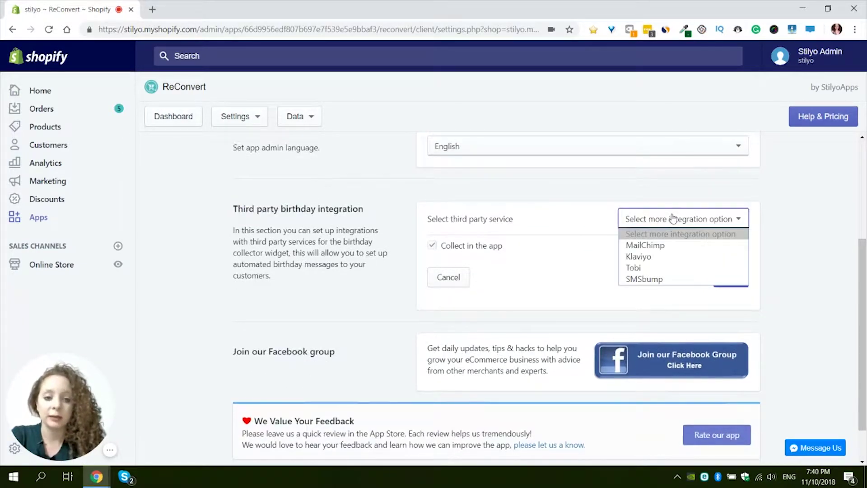
click(655, 279)
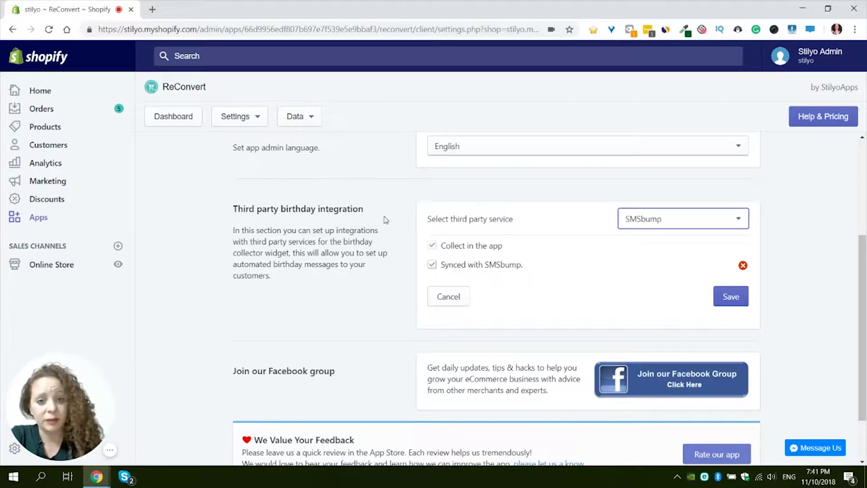
Switch to the SMSBump app and open its list of automations to view the birthday events
click(40, 219)
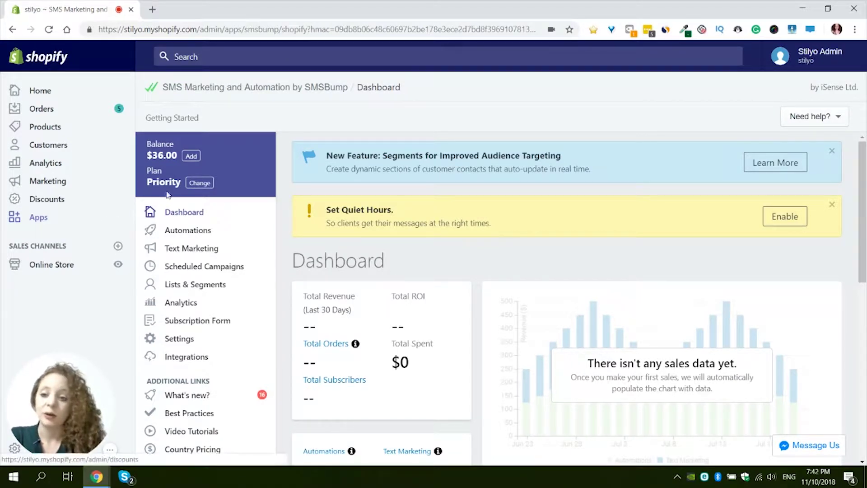
click(186, 231)
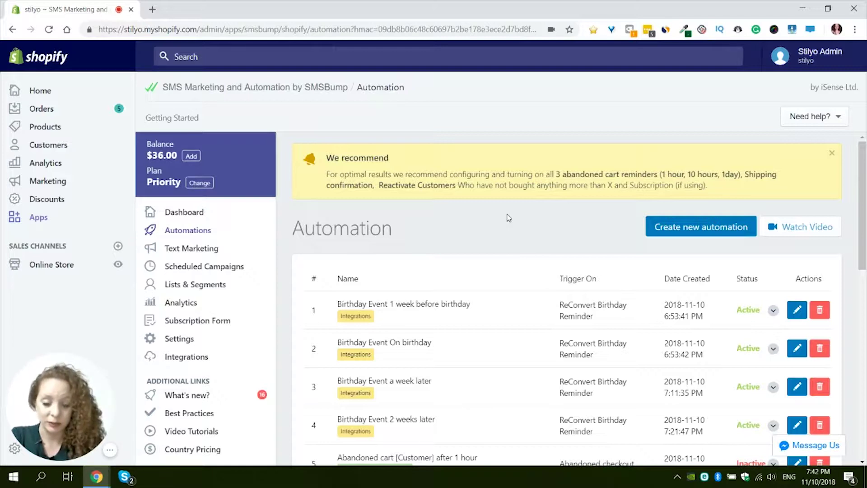
scroll(508, 218, down, 2)
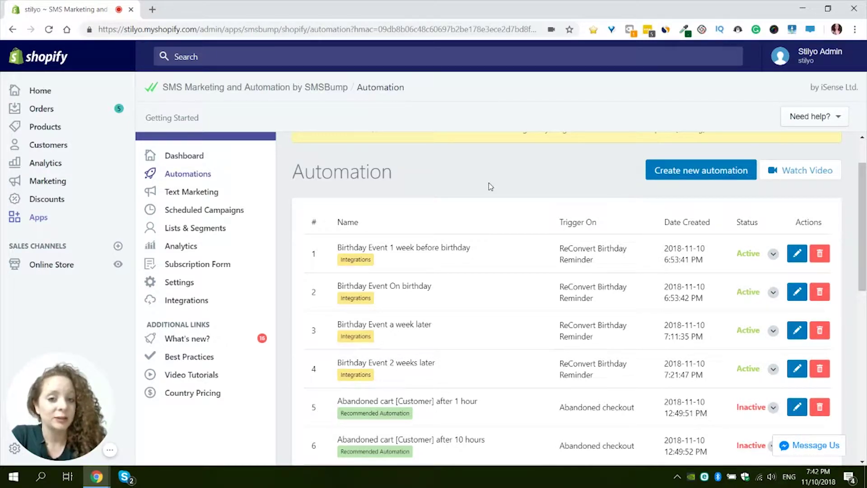
scroll(443, 191, down, 2)
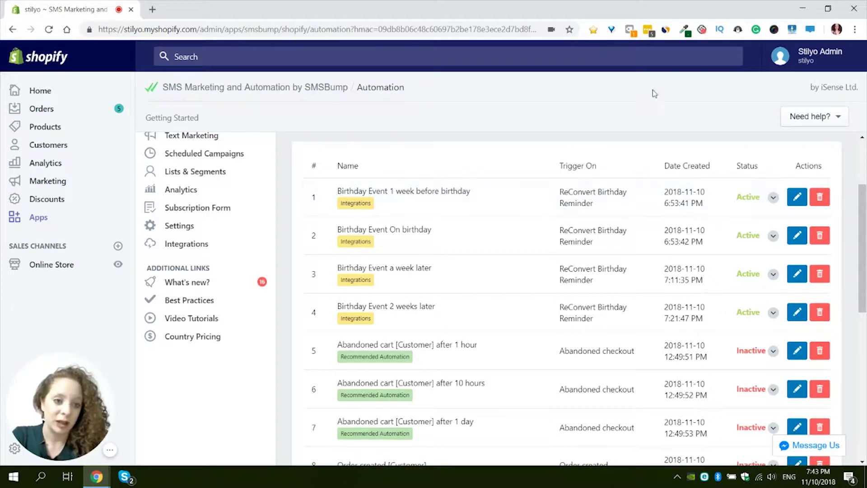
Open the "Birthday Event 1 week before birthday" automation for editing and set its send timing to days before the birthday
click(797, 203)
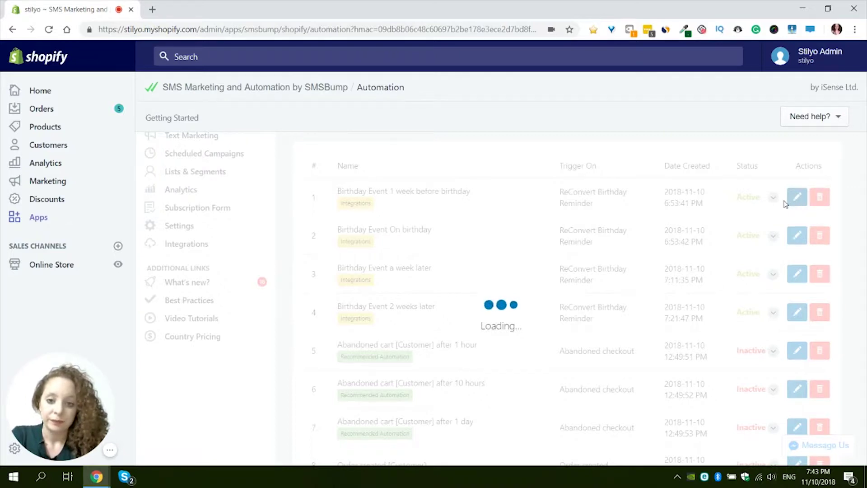
scroll(515, 269, up, 2)
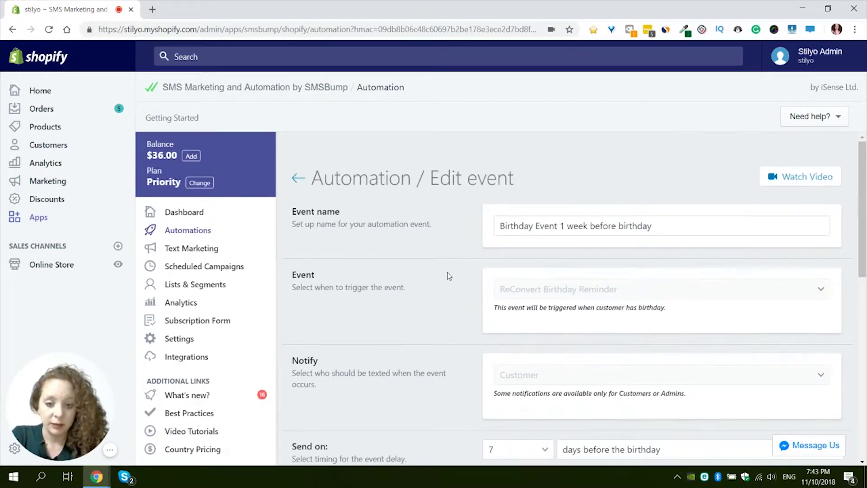
scroll(449, 277, down, 1)
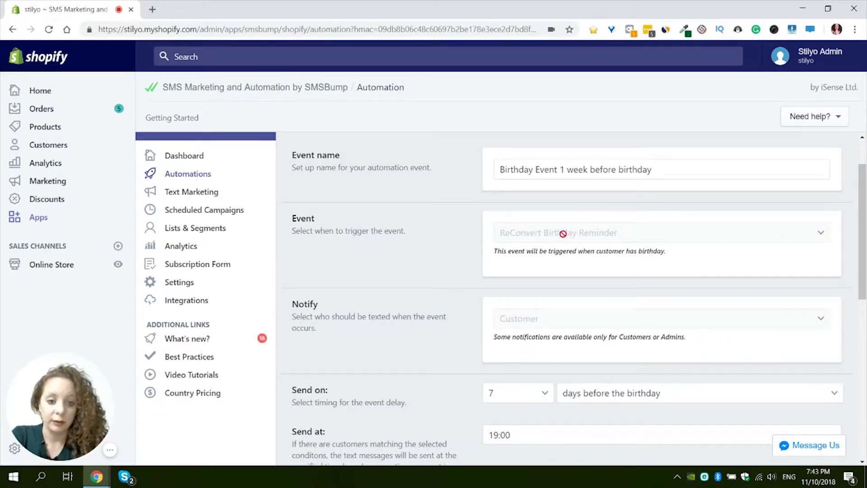
scroll(603, 233, down, 2)
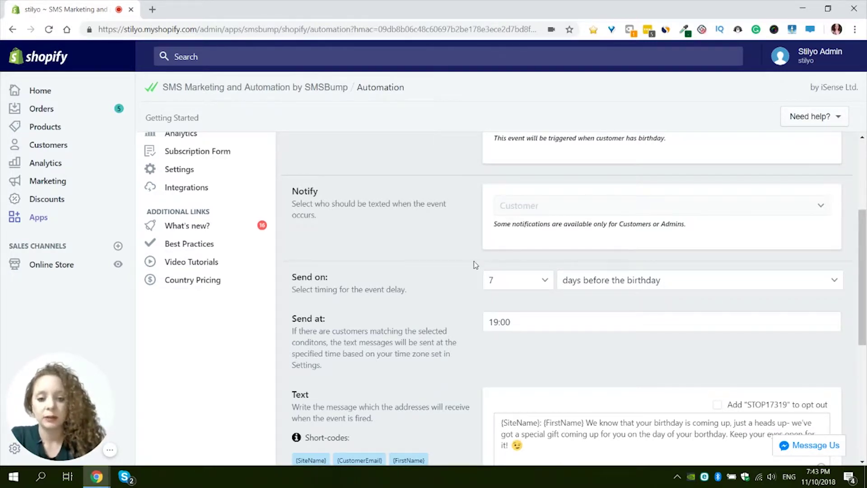
scroll(474, 260, down, 1)
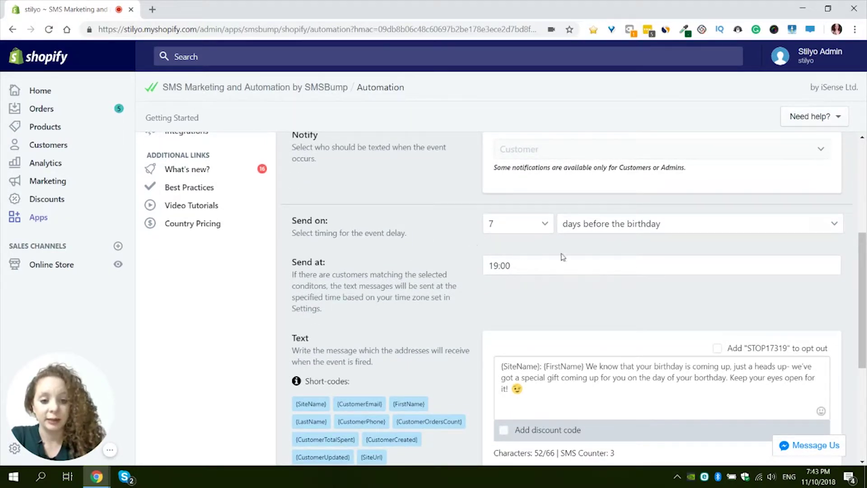
click(611, 225)
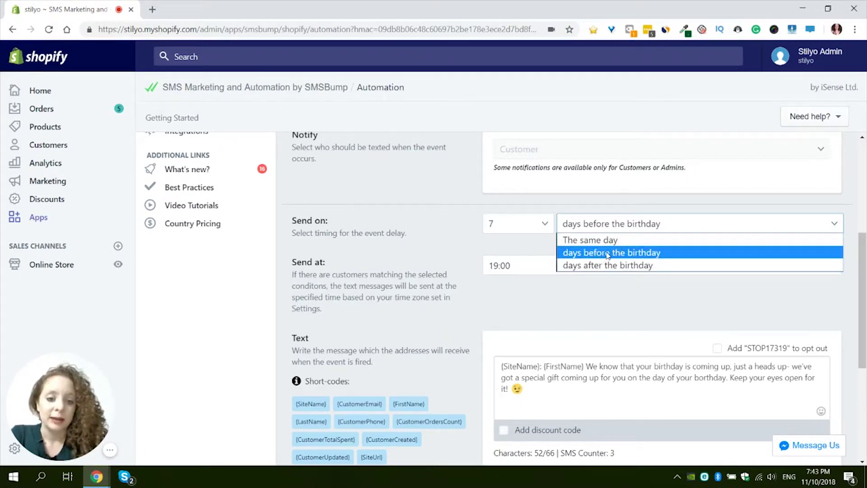
click(607, 253)
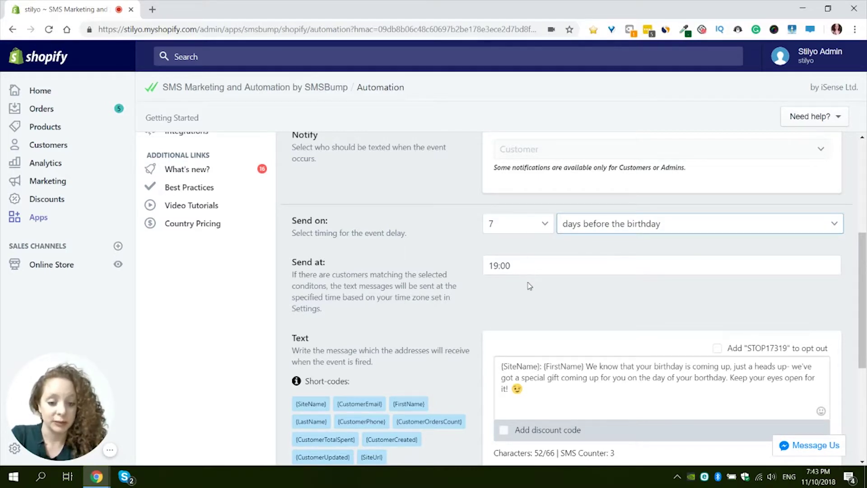
Examine the automation's message text and short-codes, and browse the emojis available for the message
scroll(499, 304, down, 1)
scroll(500, 304, down, 1)
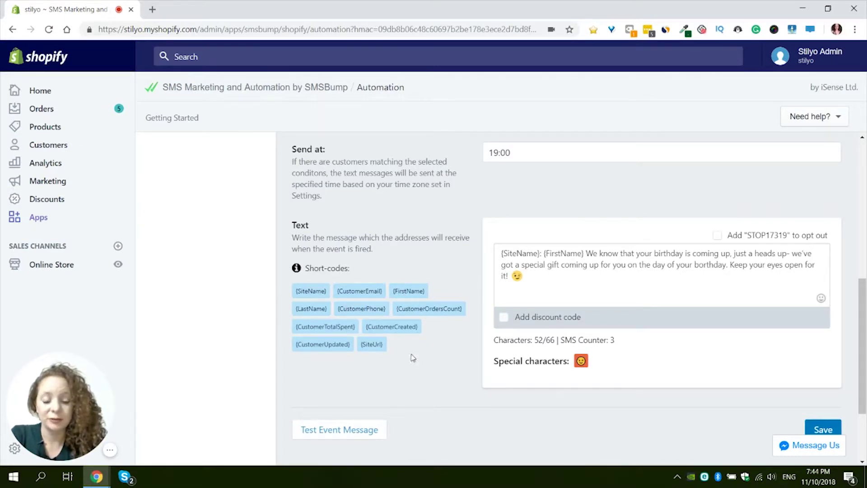
click(821, 298)
scroll(766, 235, down, 10)
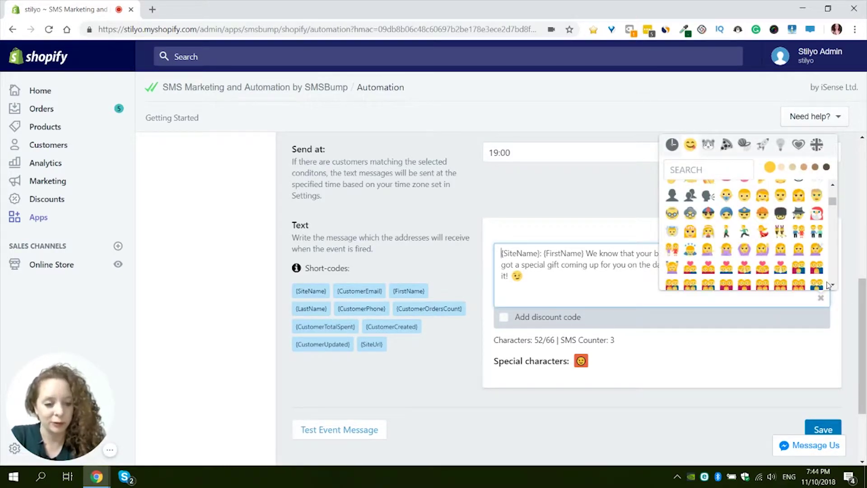
click(819, 302)
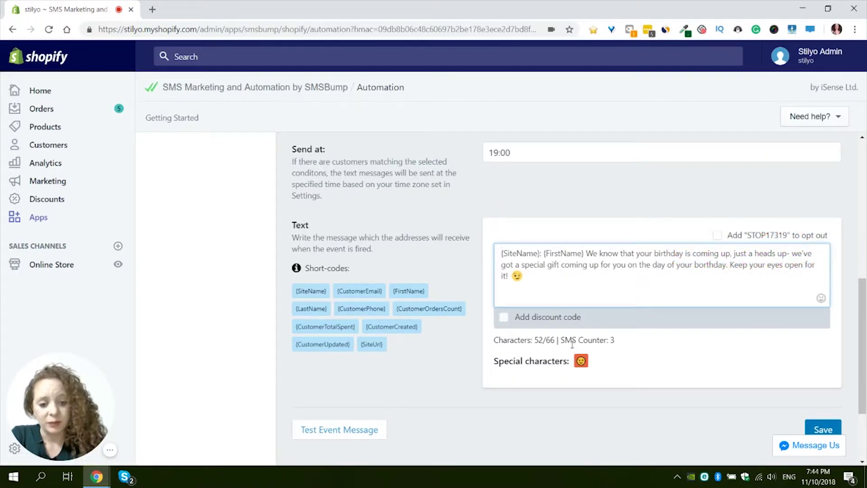
Check the SMS counter for the birthday message and save the automation
drag(561, 340, 615, 344)
click(611, 341)
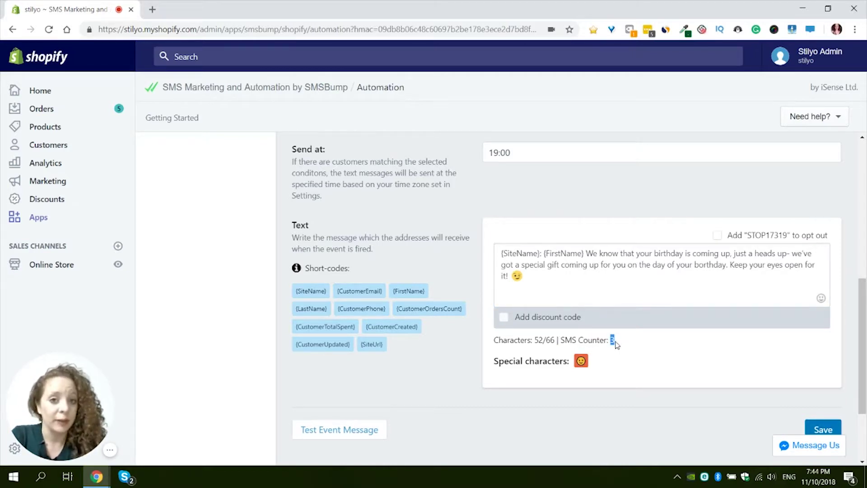
click(616, 344)
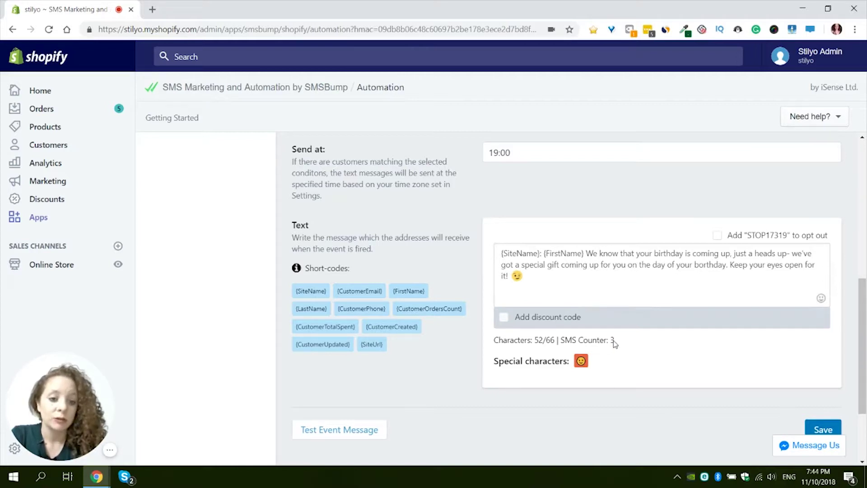
drag(610, 342, 617, 343)
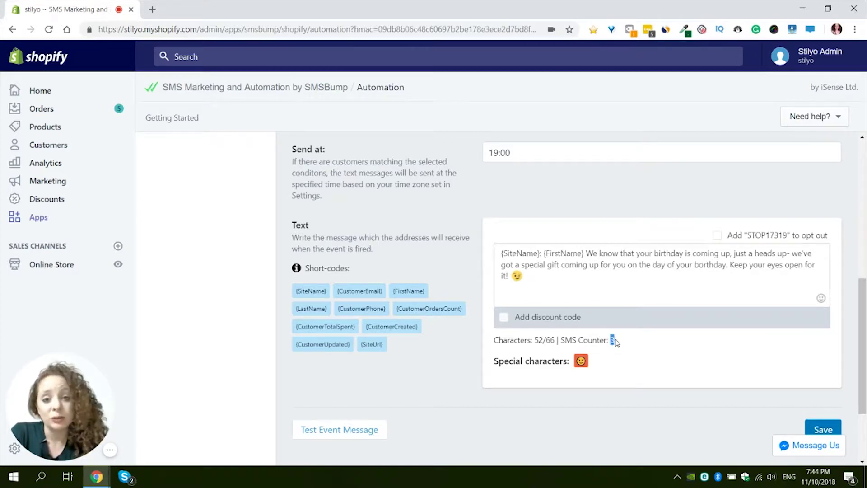
click(611, 279)
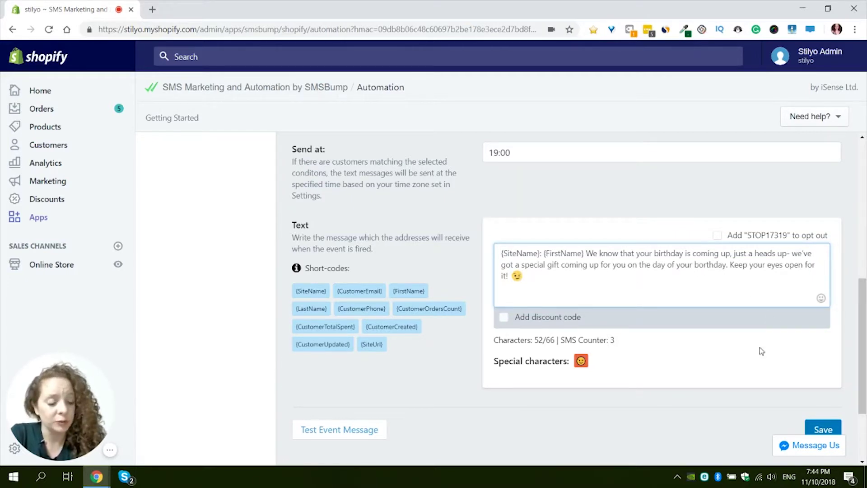
click(817, 427)
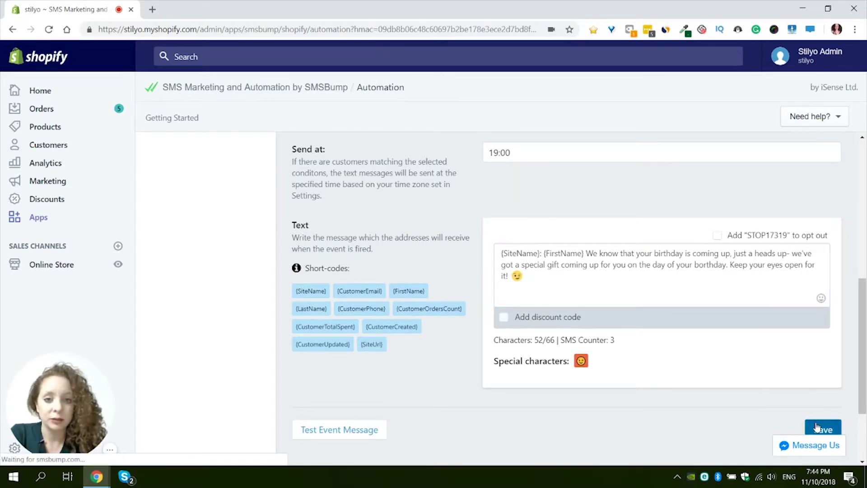
Check the status options available for the "Birthday Event 1 week before birthday" automation without changing them
scroll(497, 268, down, 2)
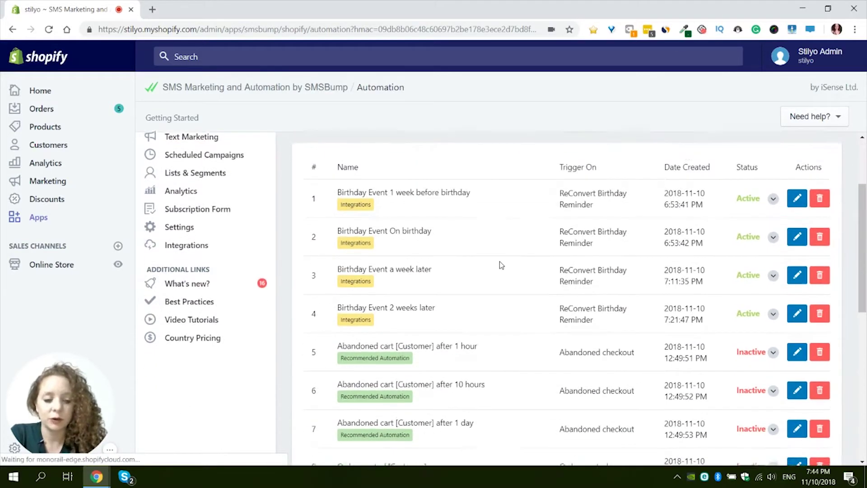
click(773, 197)
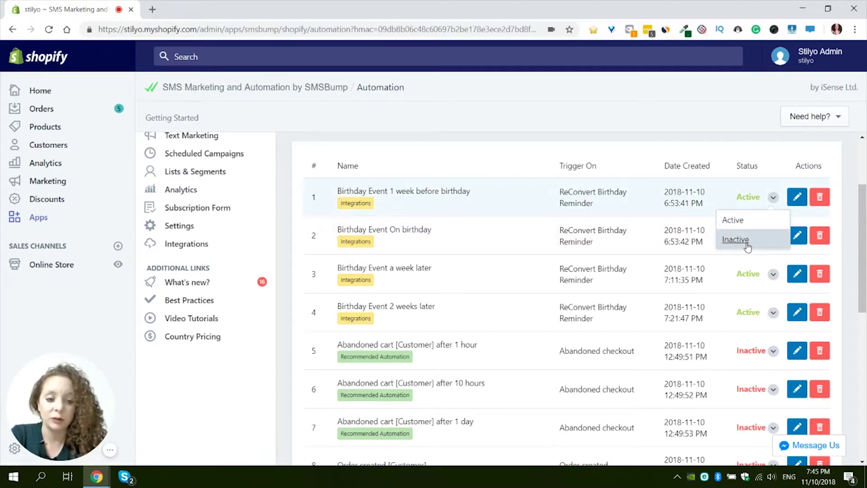
click(641, 142)
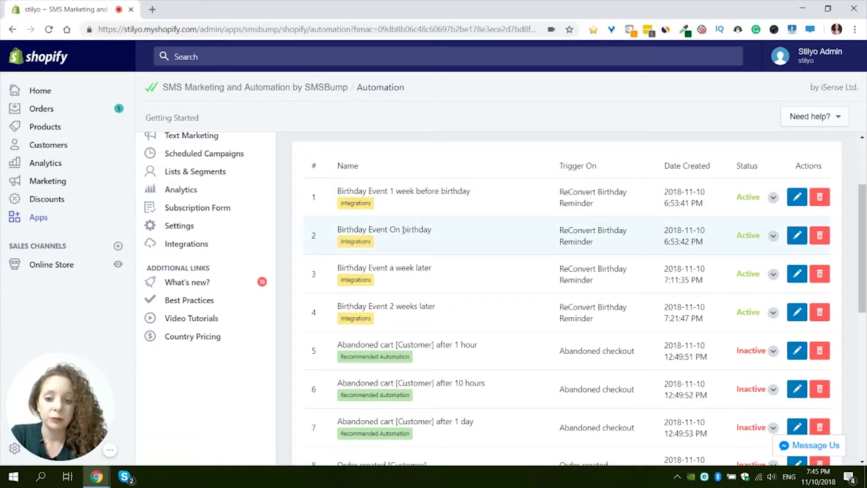
Open the "Birthday Event On birthday" automation and review its send timing and message text
click(797, 235)
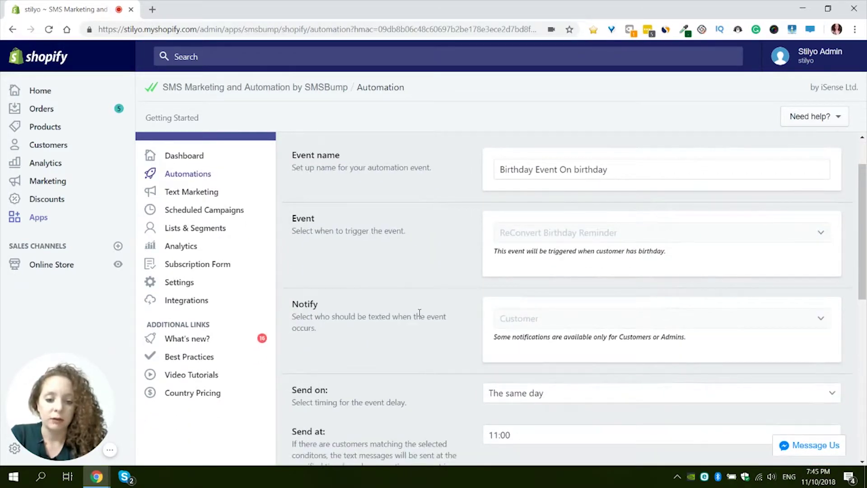
scroll(477, 272, down, 4)
scroll(478, 272, down, 1)
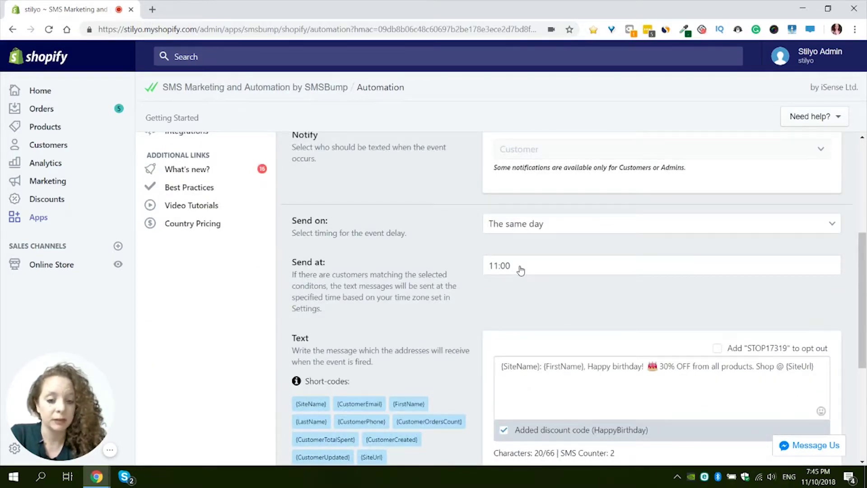
scroll(520, 270, down, 4)
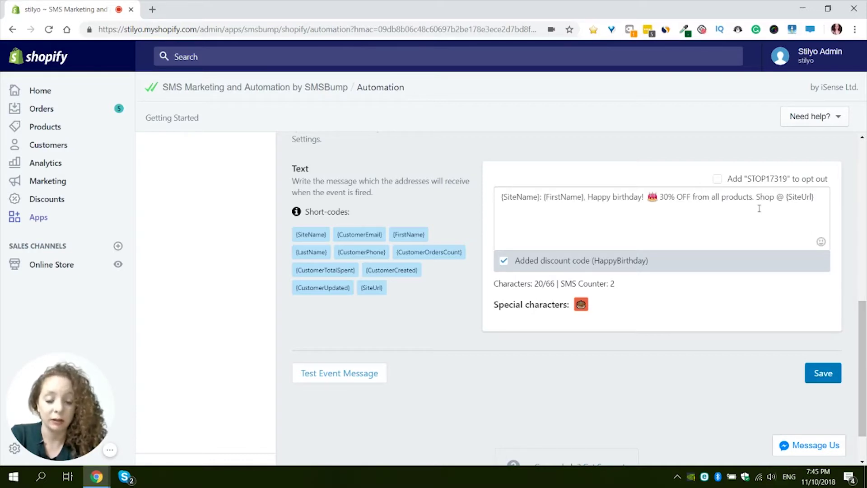
Remove the discount code from the on-birthday message, reapply HappyBirthday(-30.0%), and save the automation
click(503, 261)
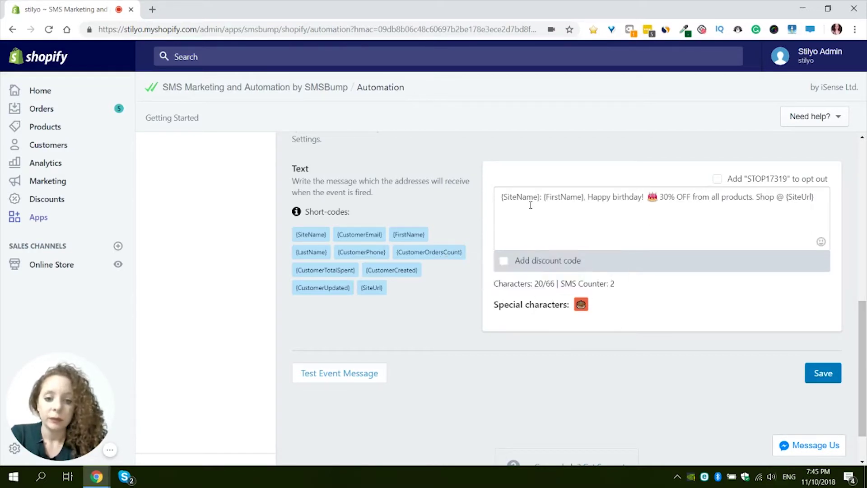
click(503, 261)
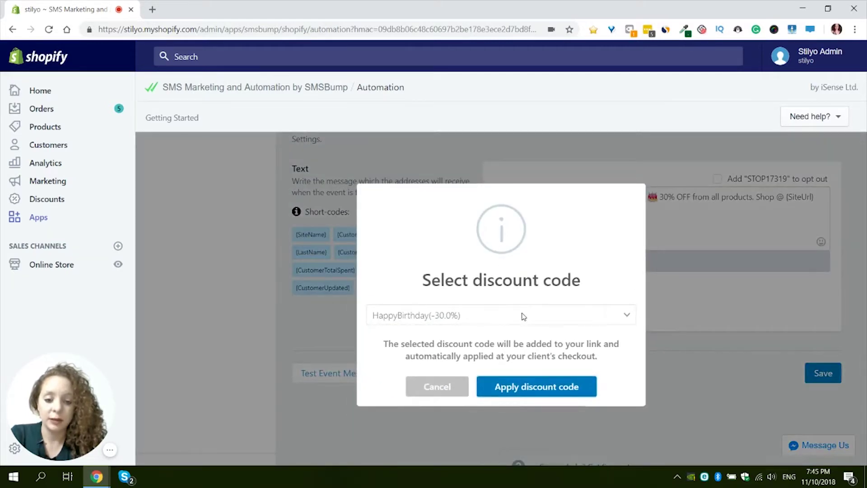
click(522, 315)
scroll(523, 226, down, 1)
scroll(519, 224, up, 1)
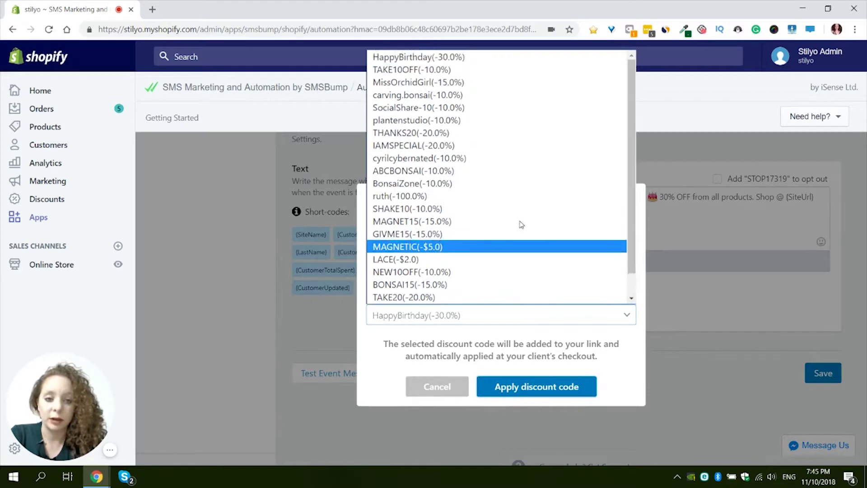
click(434, 59)
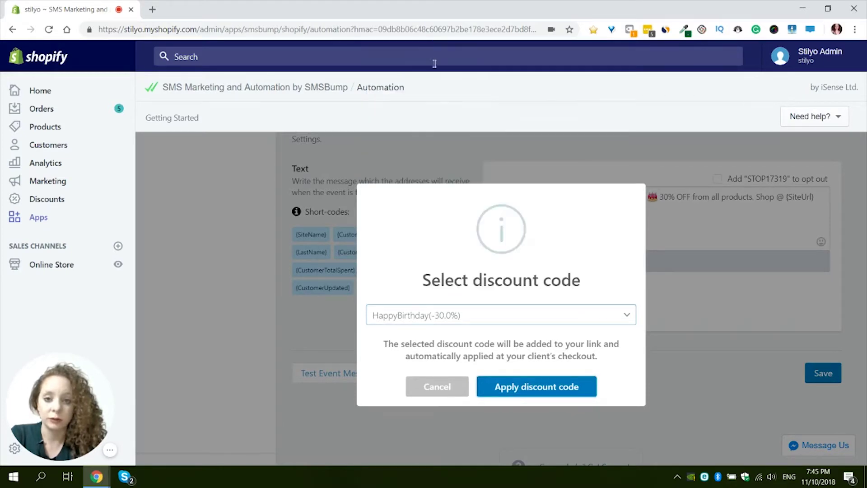
click(527, 387)
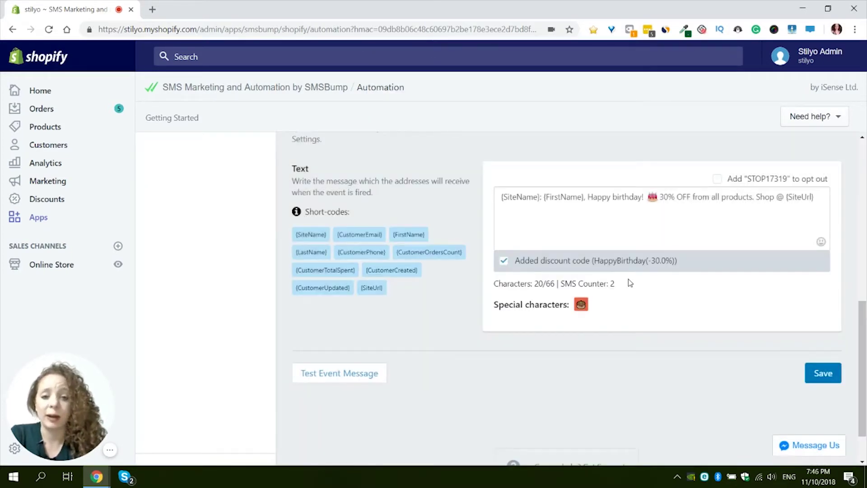
click(817, 378)
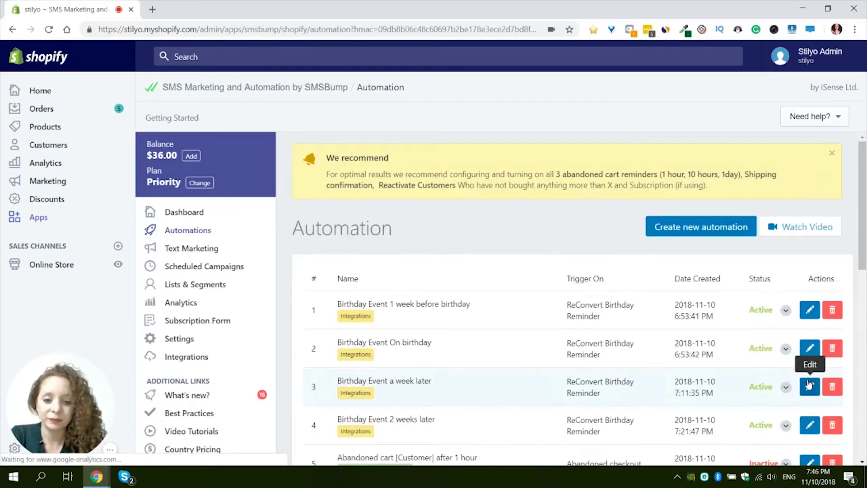
Open the "Birthday Event a week later" automation, review its send timing and message text, and save it
scroll(803, 356, down, 3)
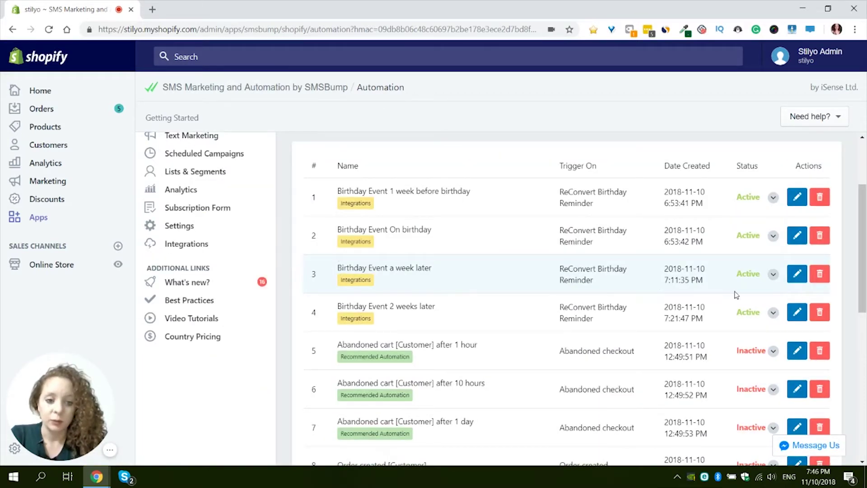
click(796, 274)
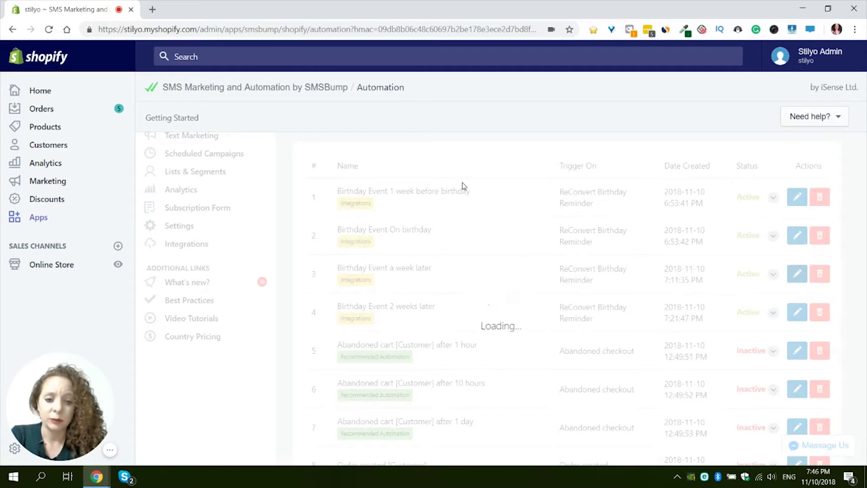
scroll(463, 184, down, 5)
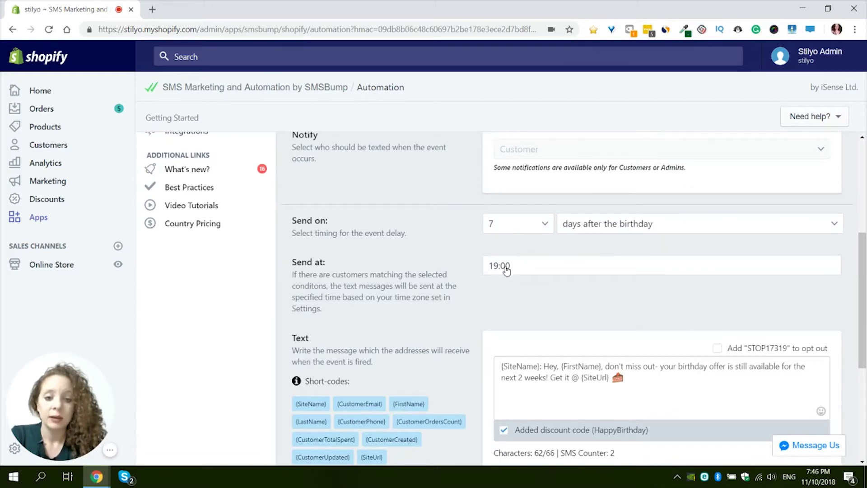
scroll(497, 270, down, 4)
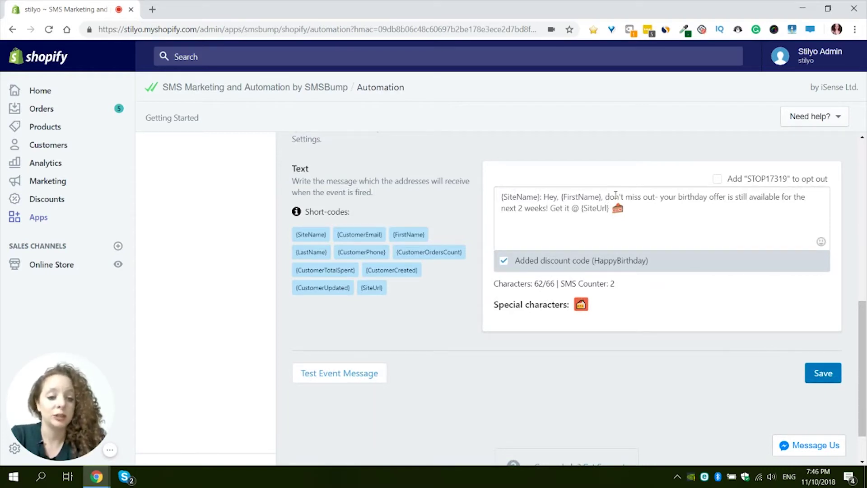
click(826, 372)
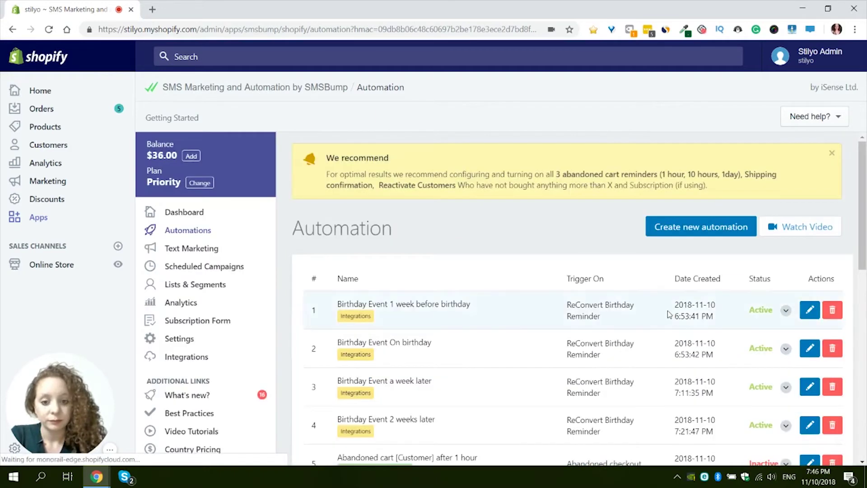
Open the "Birthday Event 2 weeks later" automation, review its send timing and message text, and save it
scroll(668, 312, down, 3)
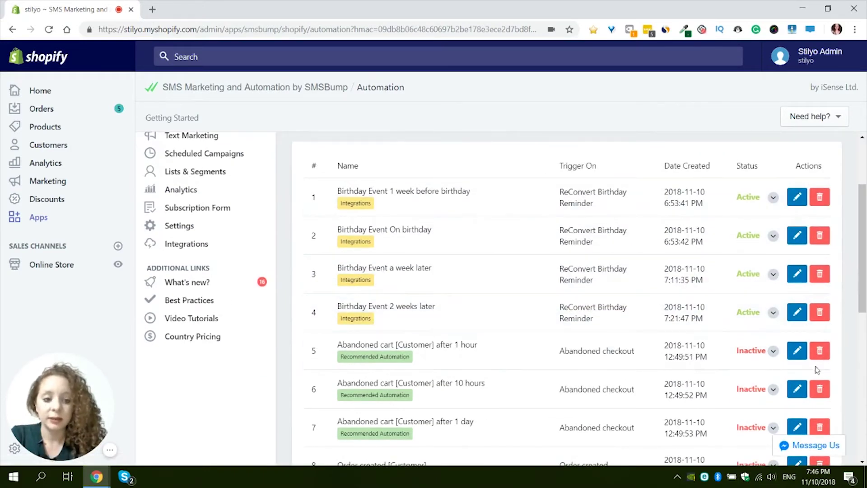
click(797, 312)
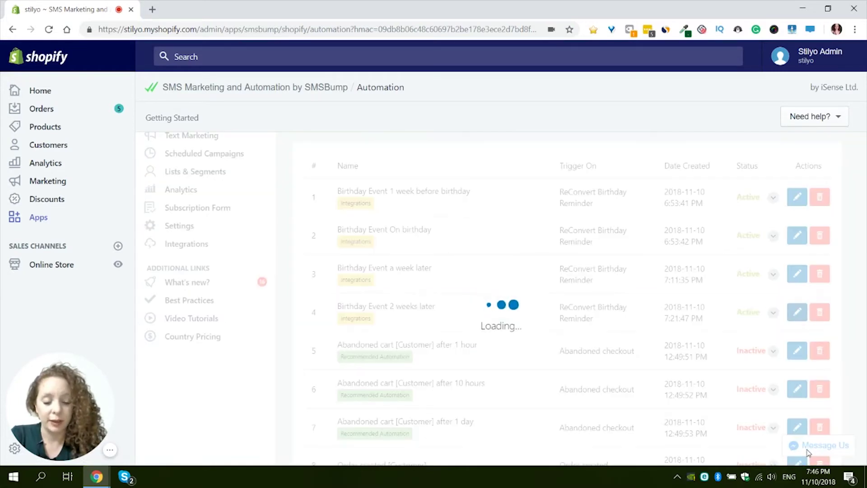
scroll(559, 199, down, 1)
scroll(526, 135, down, 5)
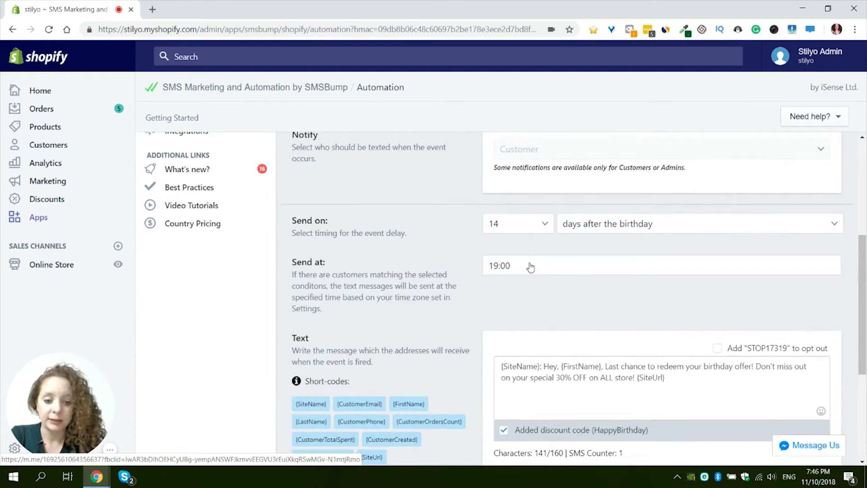
scroll(531, 266, down, 3)
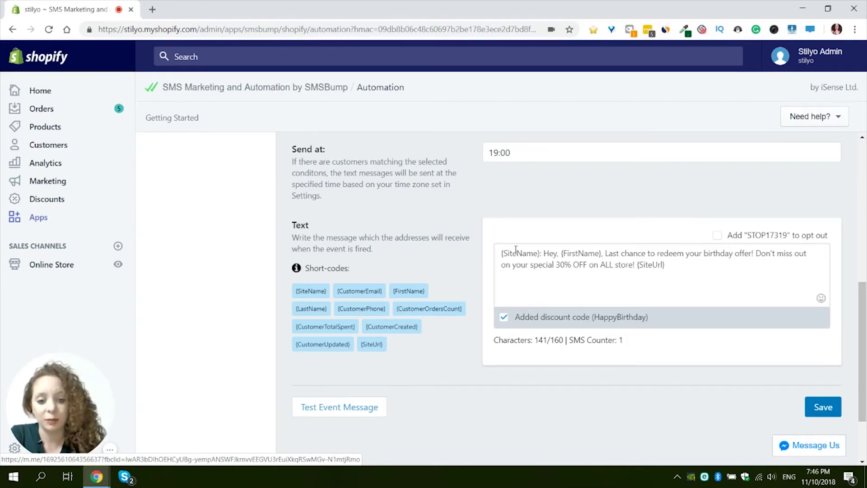
click(832, 406)
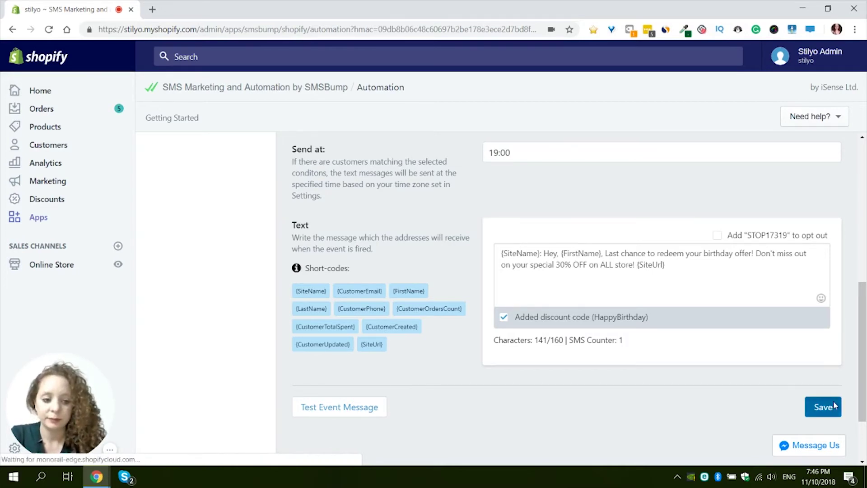